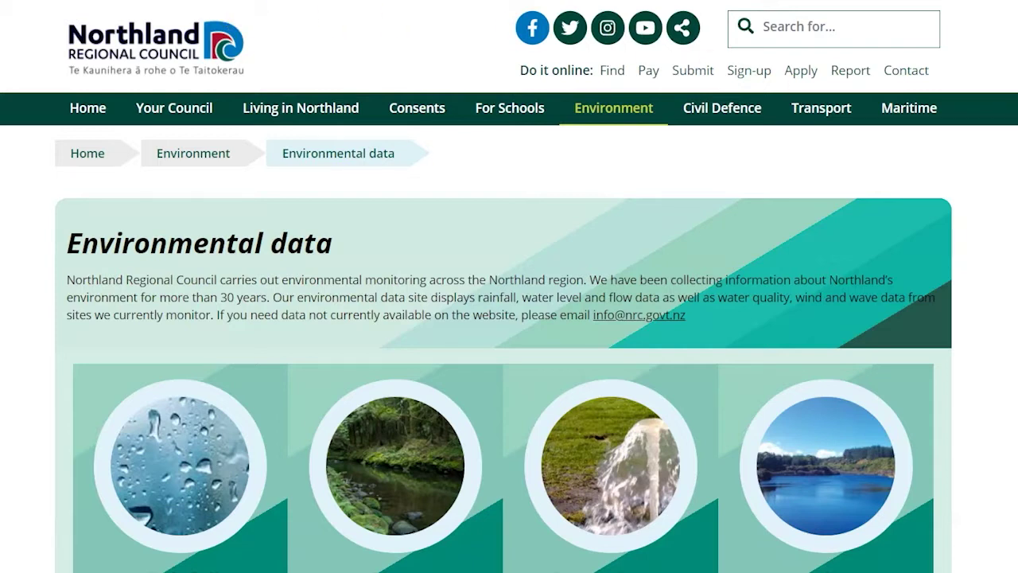
- Scroll down to the Rivers tile to show its Levels and flows and Water quality - discrete options
scroll(509, 318, down, 3)
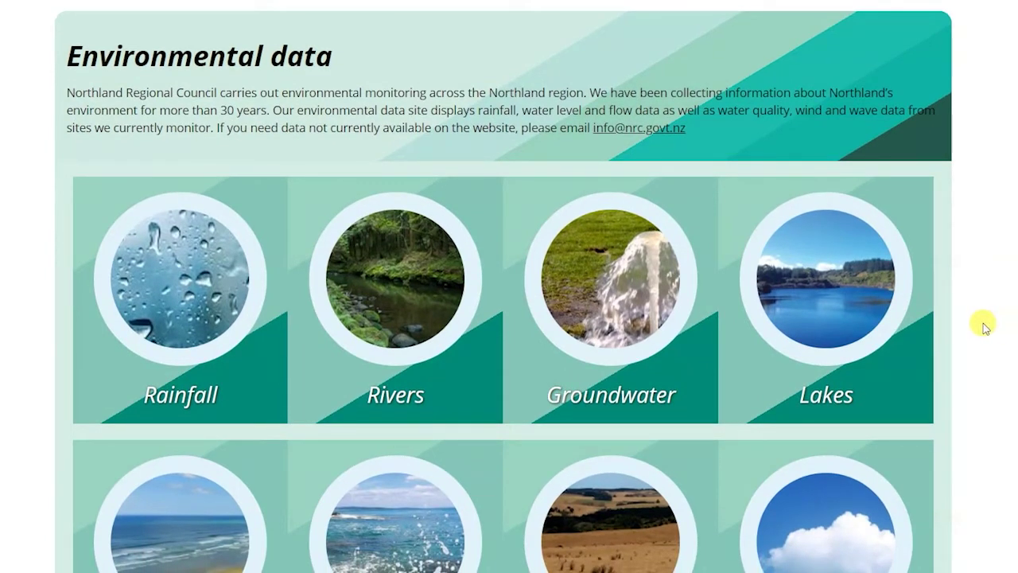
scroll(602, 291, down, 1)
mouse_move(465, 276)
scroll(465, 276, down, 2)
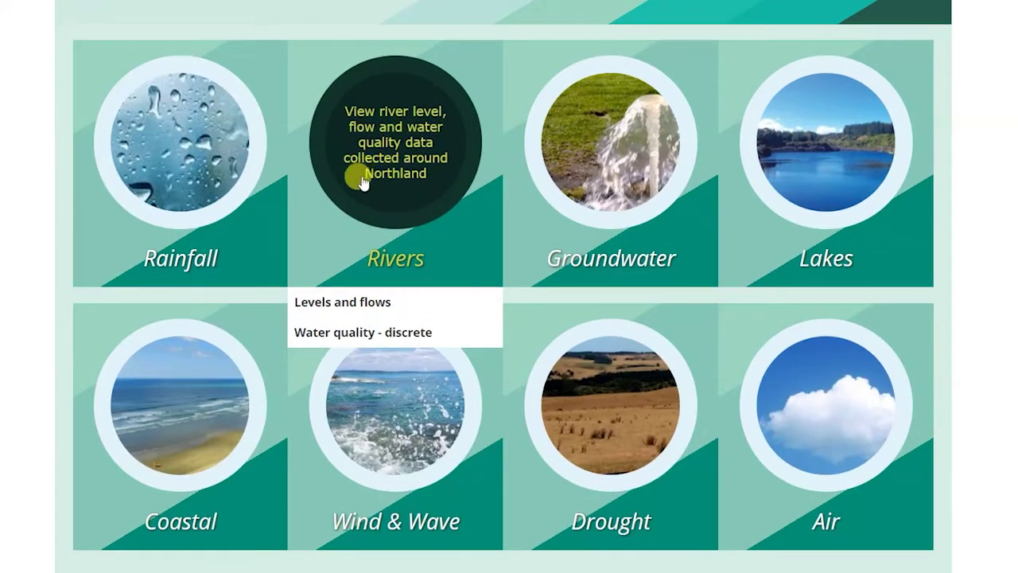
- Open the Rivers Levels and flows map
click(340, 311)
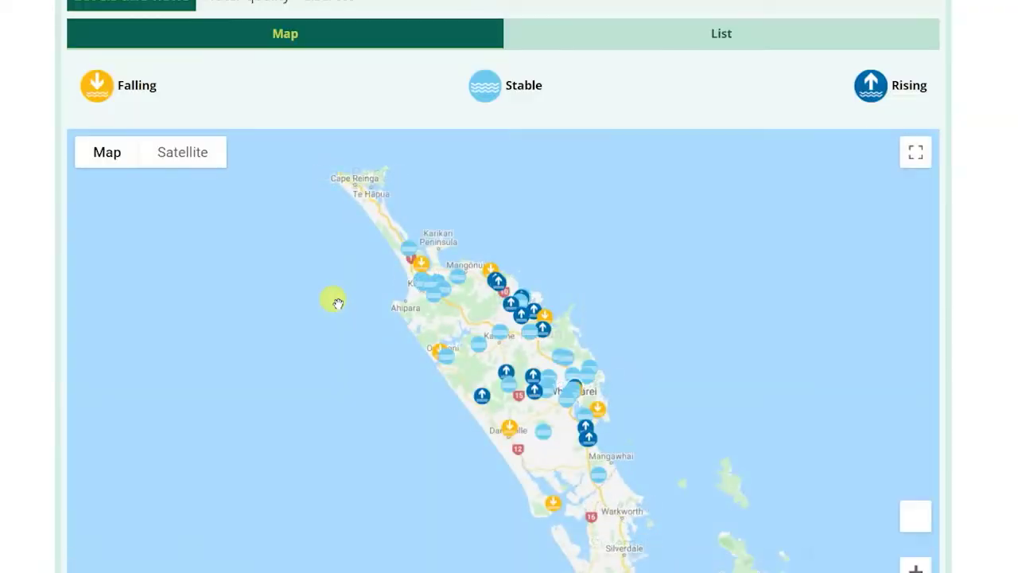
scroll(337, 303, up, 2)
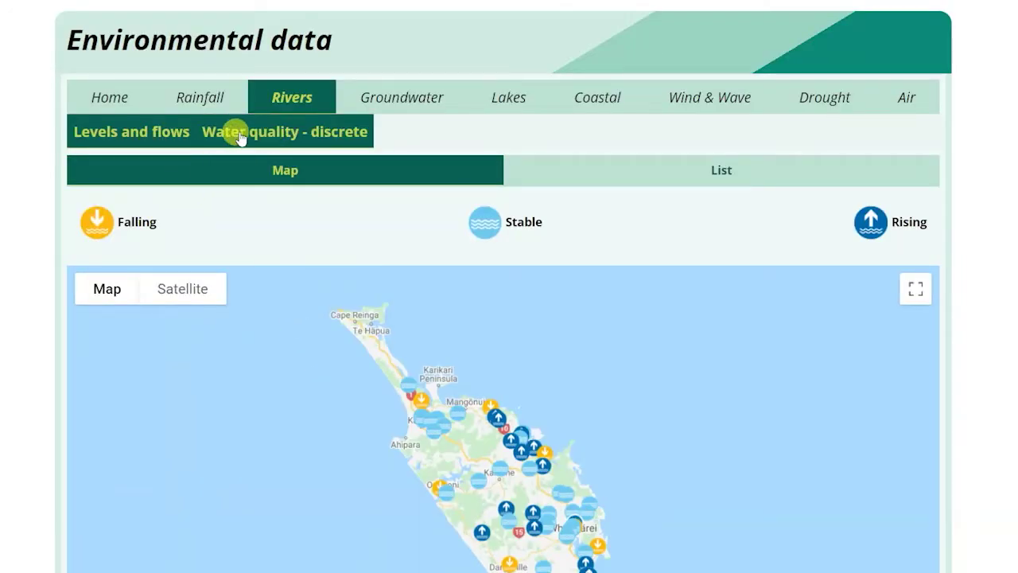
scroll(503, 318, down, 2)
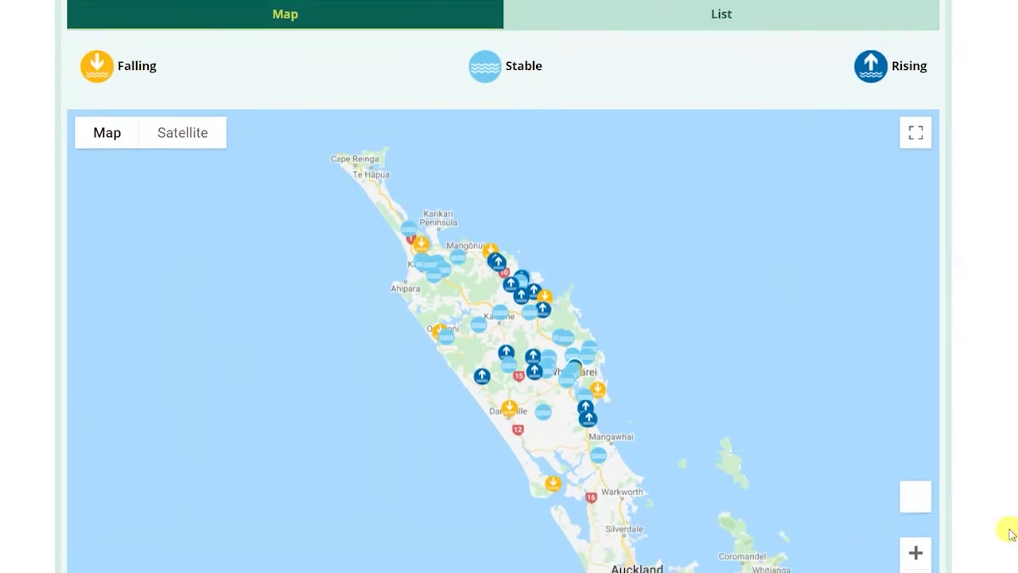
- Zoom the map to Kaeo and show Kaeo at Fire Station's 278 mm reading
click(915, 554)
click(916, 556)
click(915, 554)
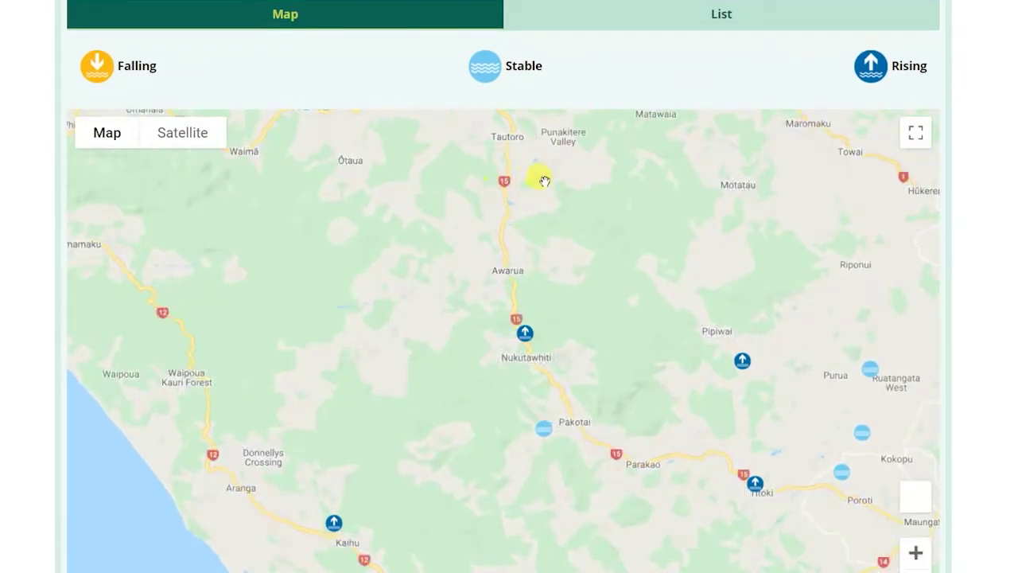
drag(539, 177, 461, 555)
mouse_move(356, 245)
mouse_down()
mouse_move(408, 434)
mouse_move(453, 524)
mouse_up()
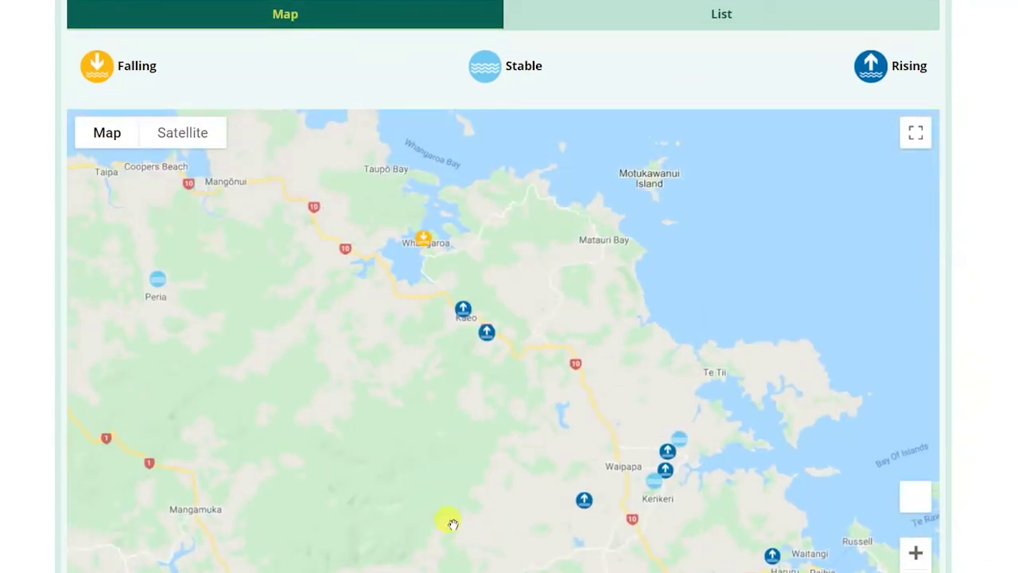
click(463, 310)
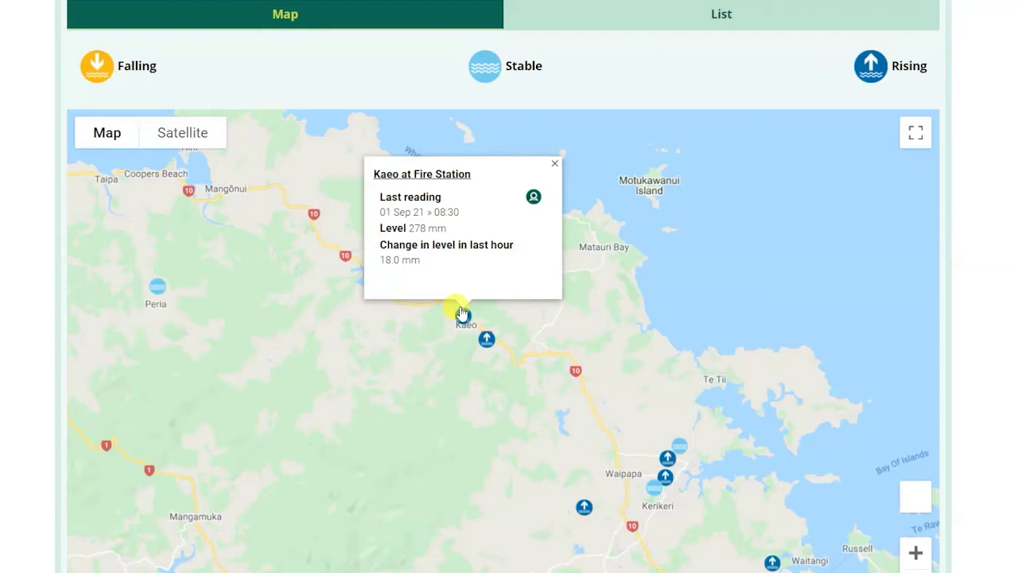
scroll(713, 120, up, 1)
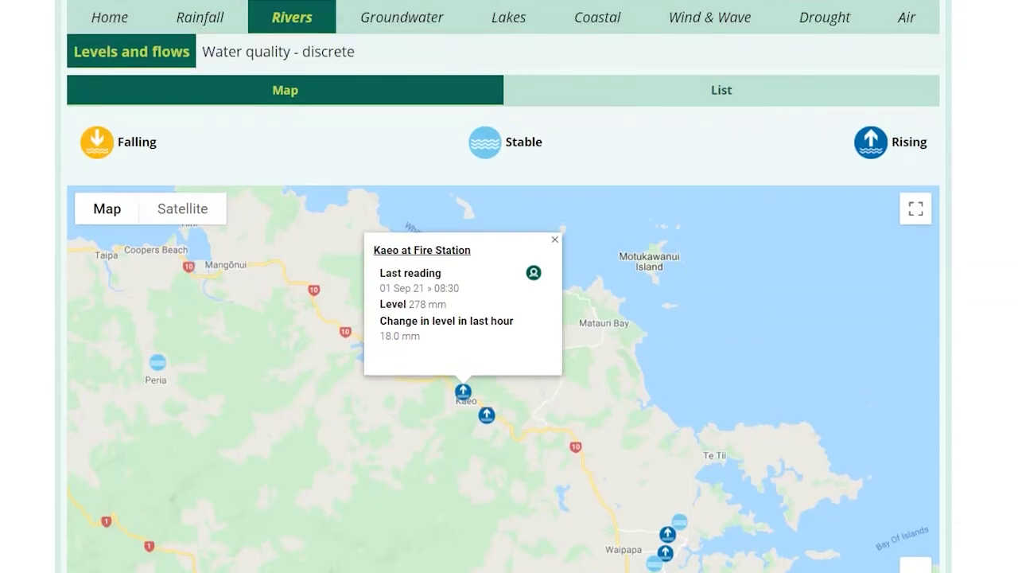
- From the site list, open the Kaeo at Fire Station data page
click(713, 112)
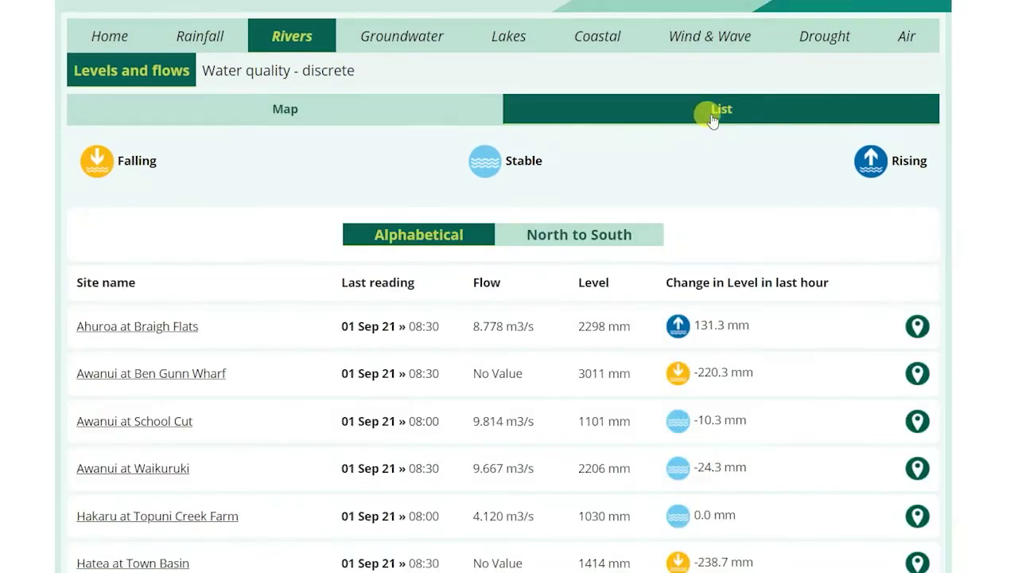
scroll(713, 119, down, 5)
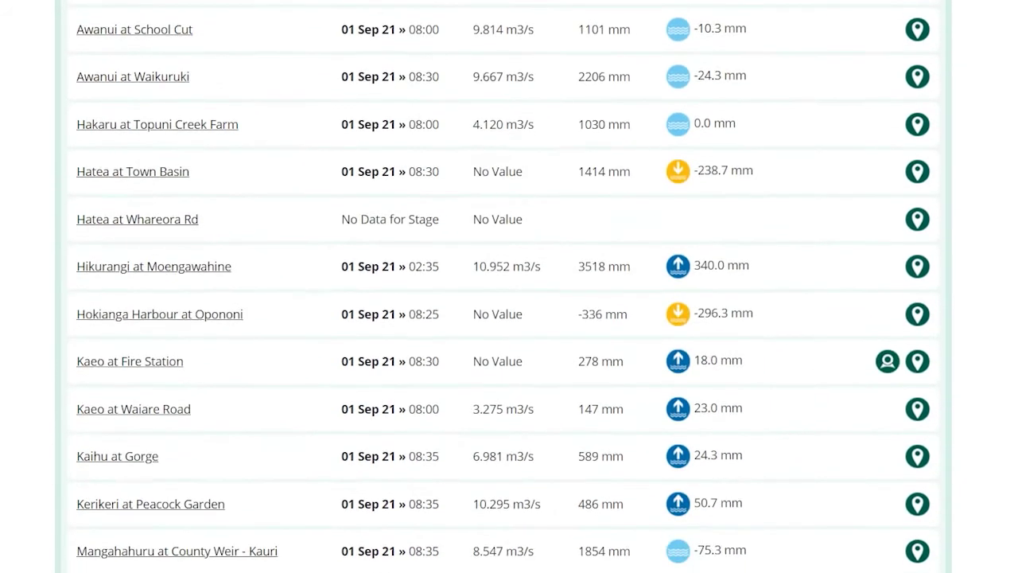
scroll(509, 286, down, 1)
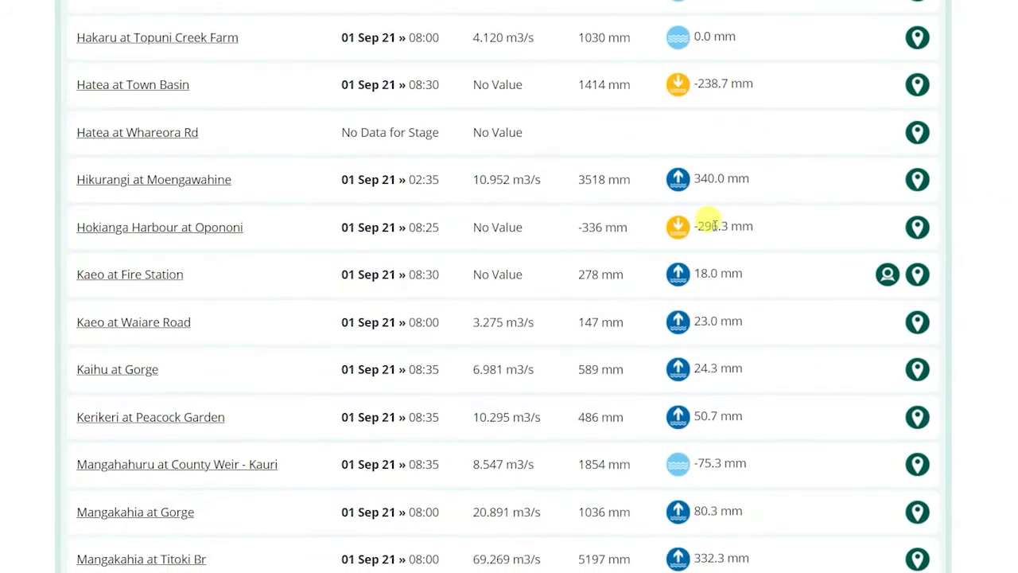
click(119, 275)
scroll(252, 281, down, 1)
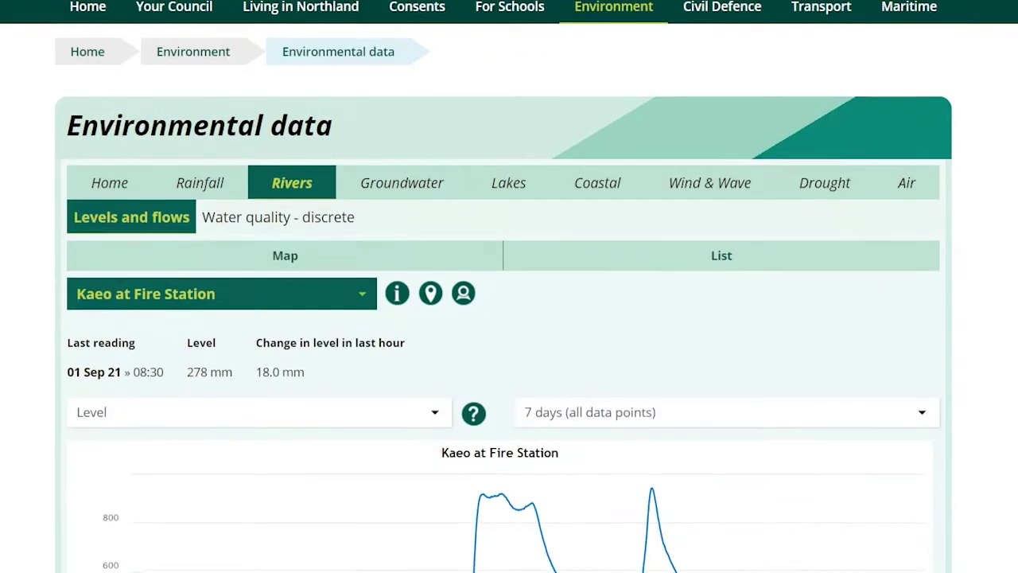
scroll(509, 286, down, 1)
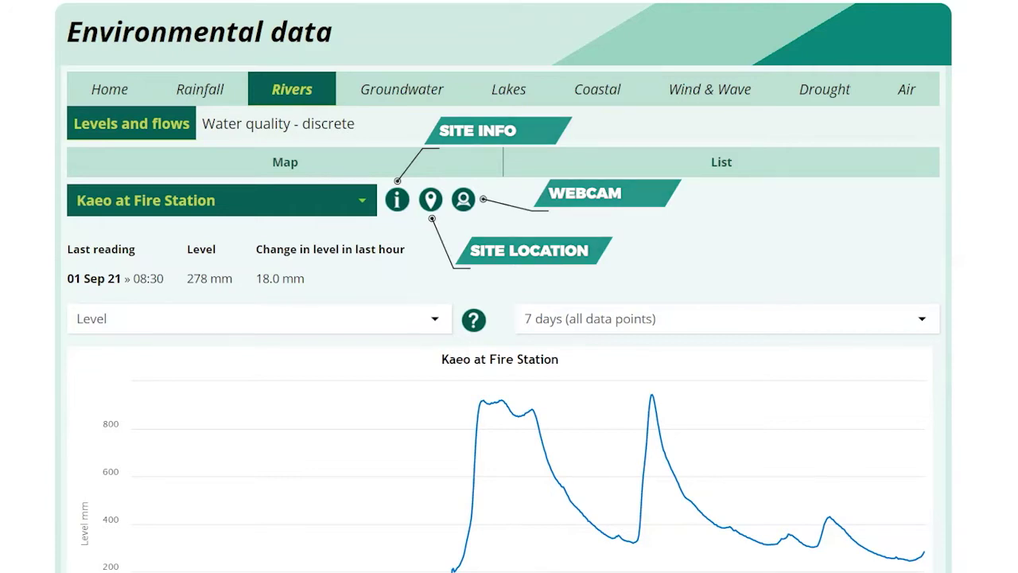
click(400, 204)
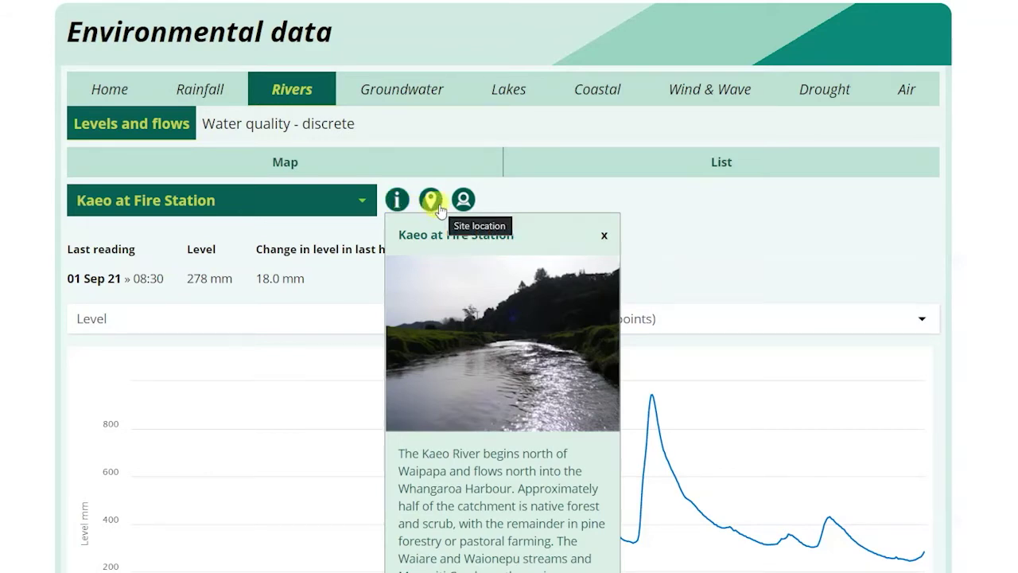
click(431, 204)
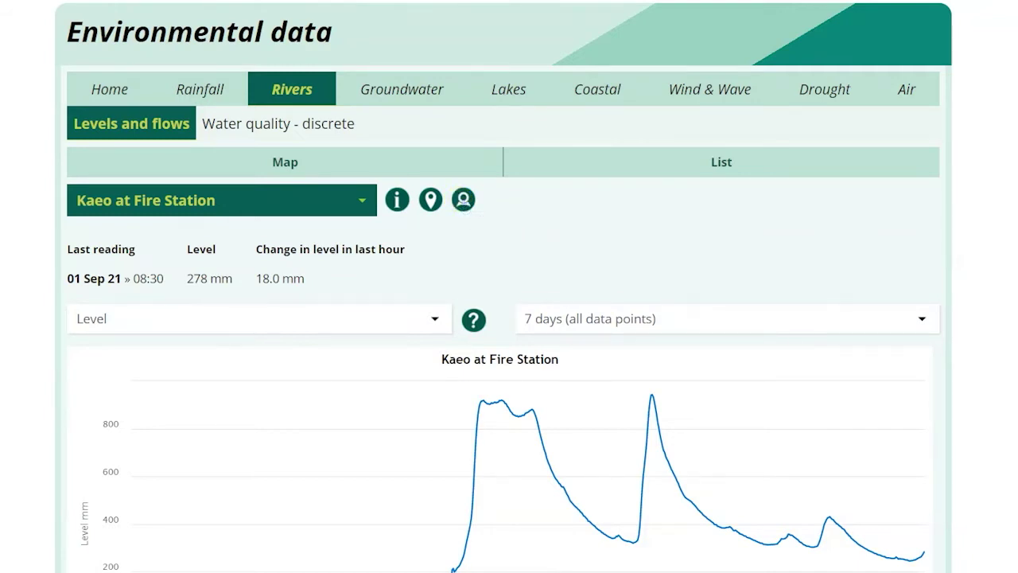
- Switch the station to Kaeo at Waiare Road
click(175, 202)
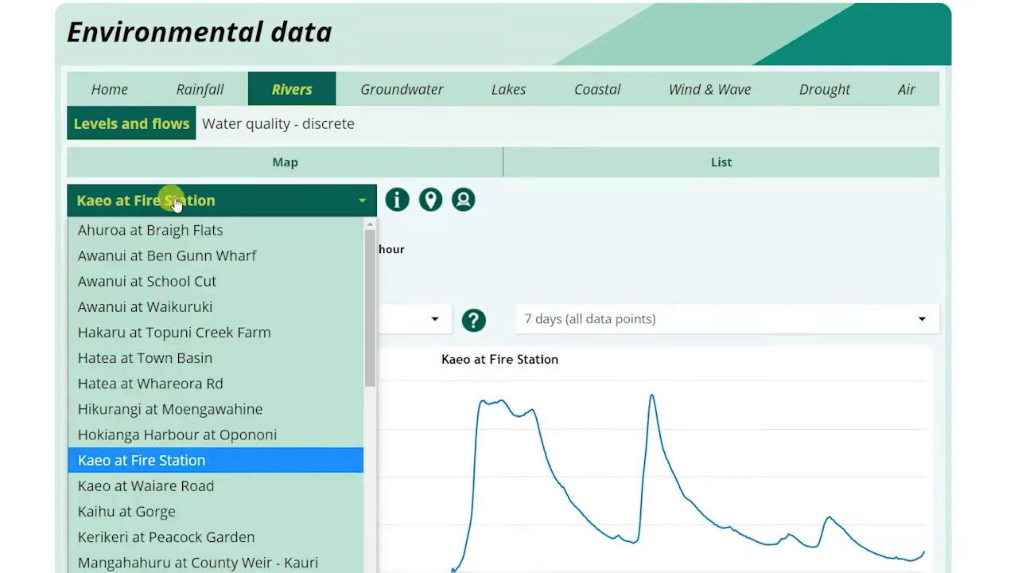
click(109, 485)
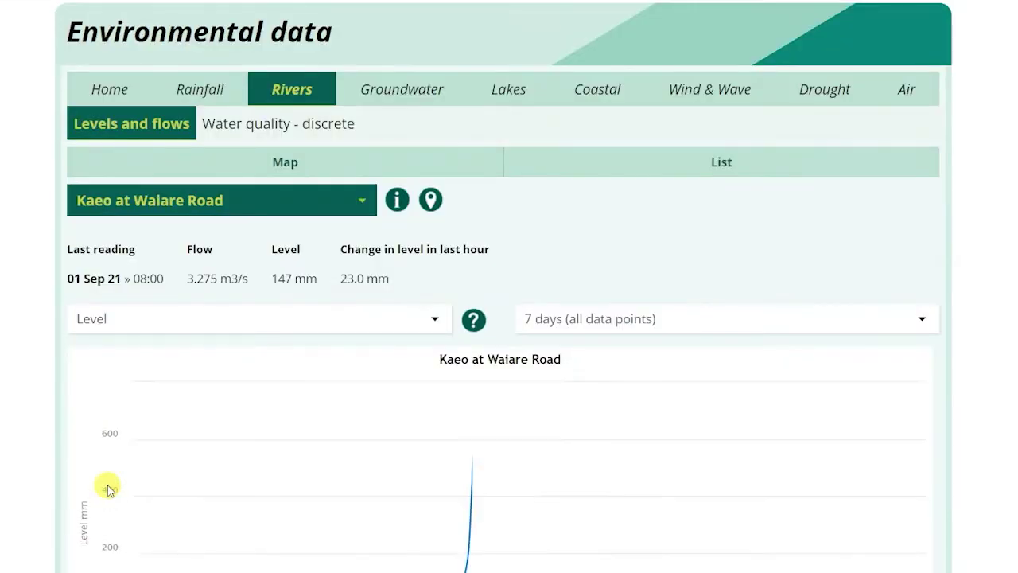
scroll(107, 486, down, 2)
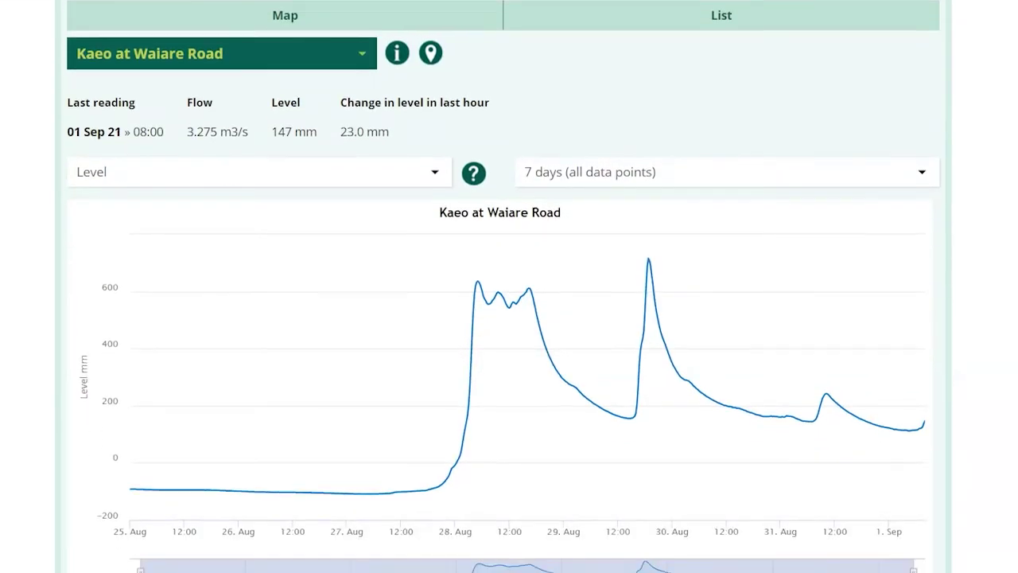
- Graph Flow in m3/s instead of water level and read the Flow definition
click(428, 172)
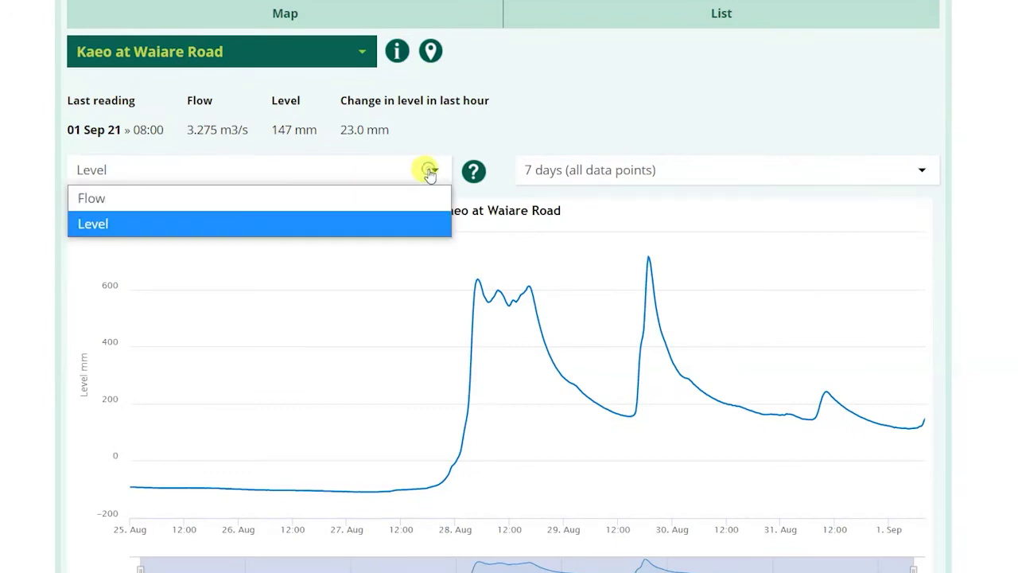
click(132, 196)
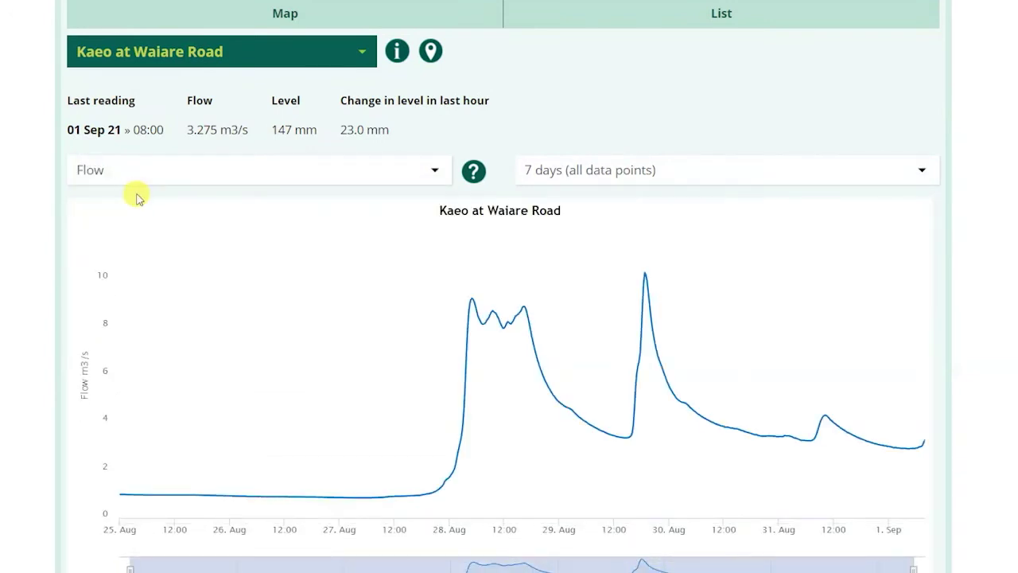
click(472, 171)
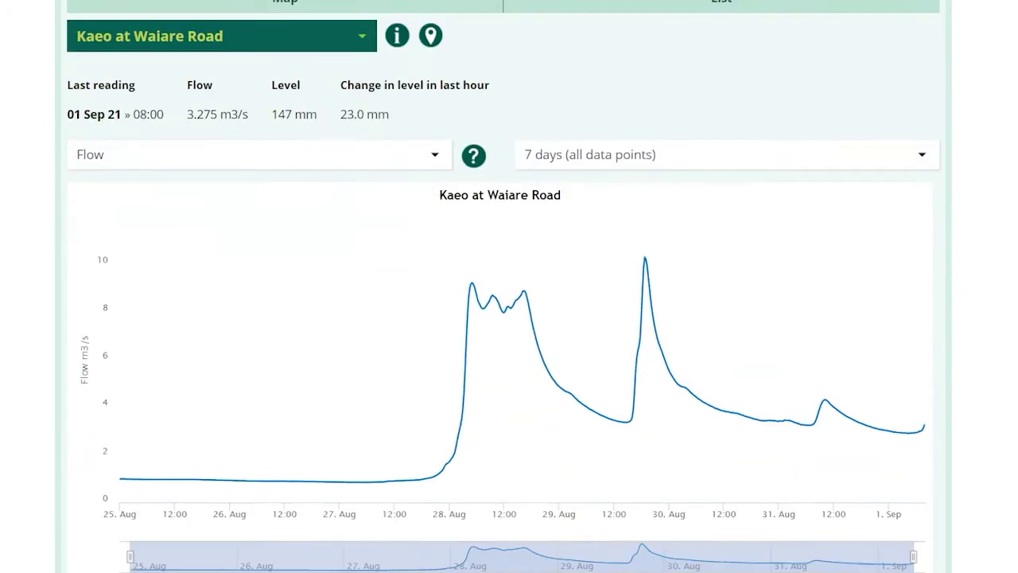
scroll(509, 318, down, 2)
mouse_move(913, 426)
mouse_down()
mouse_move(183, 425)
mouse_move(170, 448)
mouse_move(504, 430)
mouse_move(909, 432)
mouse_up()
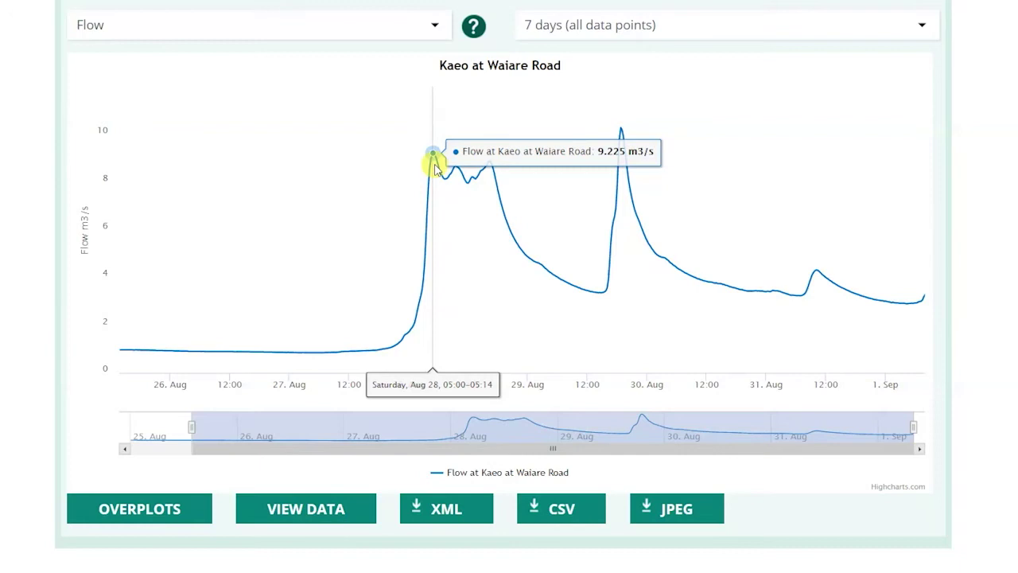
- Show 5 years of weekly summaries, check the data table, and download the CSV
click(809, 28)
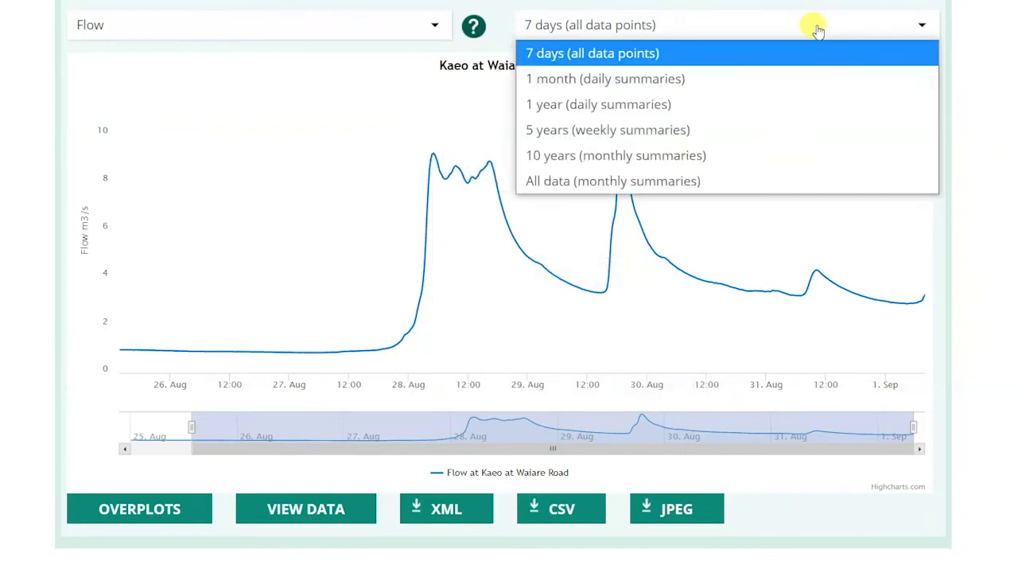
click(756, 132)
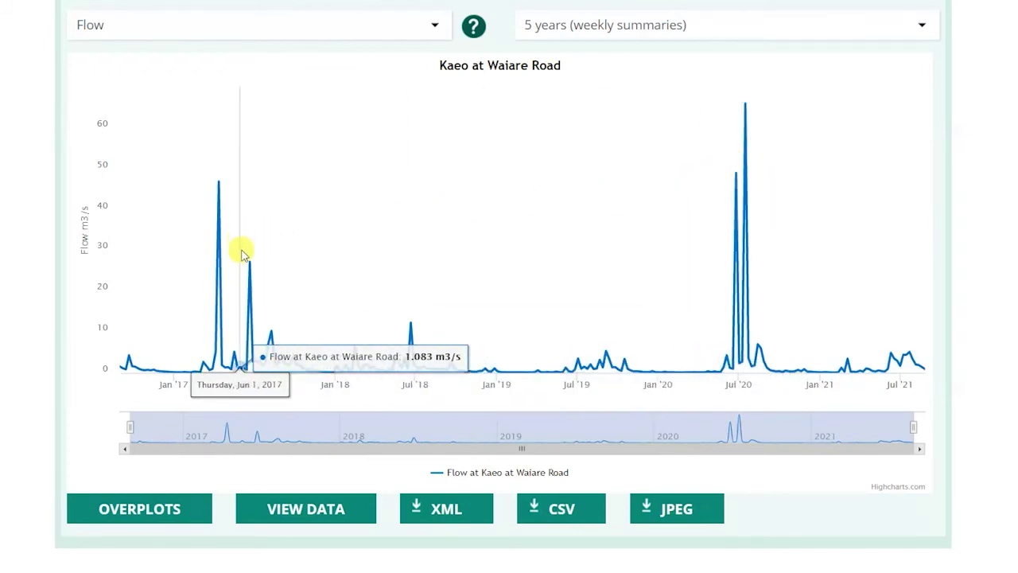
click(299, 515)
mouse_move(934, 80)
mouse_down()
mouse_move(934, 118)
mouse_move(934, 75)
mouse_up()
click(129, 509)
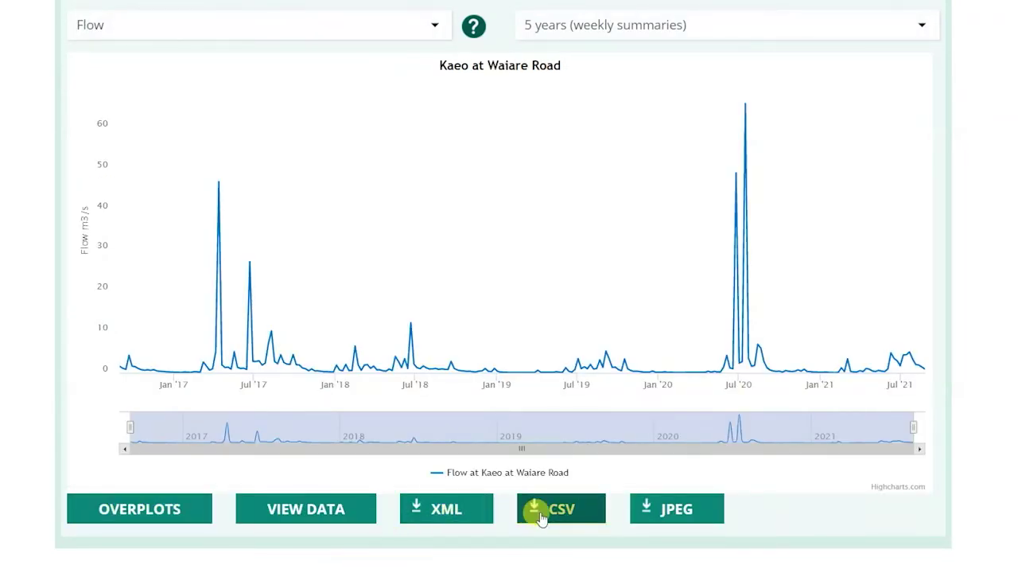
click(564, 513)
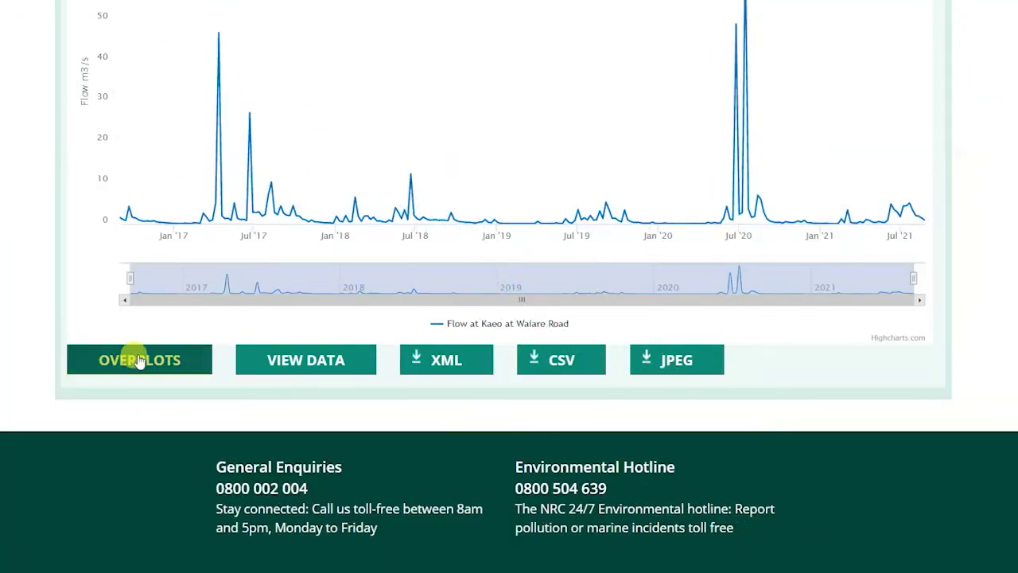
- Add Rainfall at Kaeo at Bramleys as an overplot and apply it to the chart
click(139, 361)
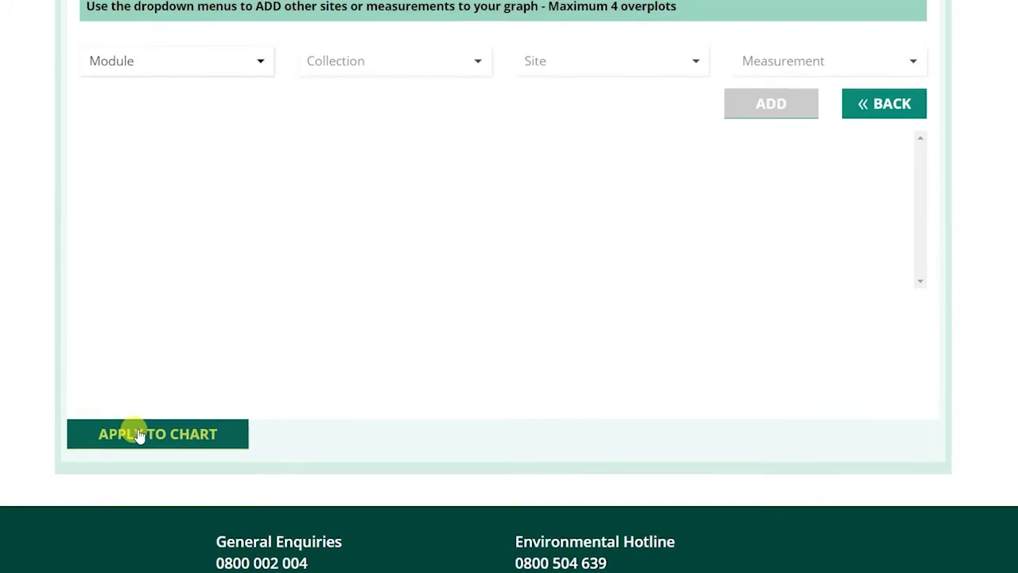
click(166, 95)
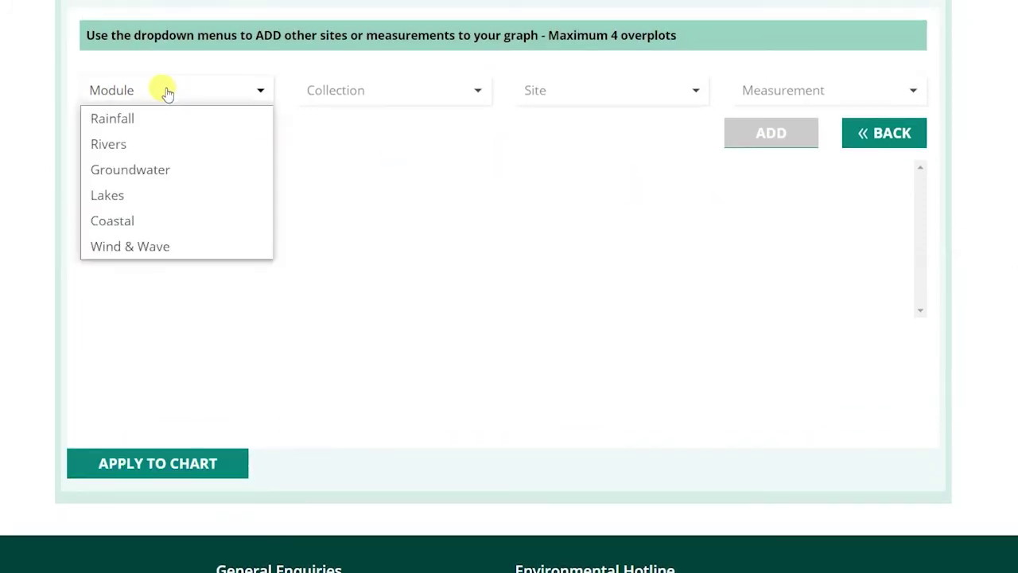
click(125, 119)
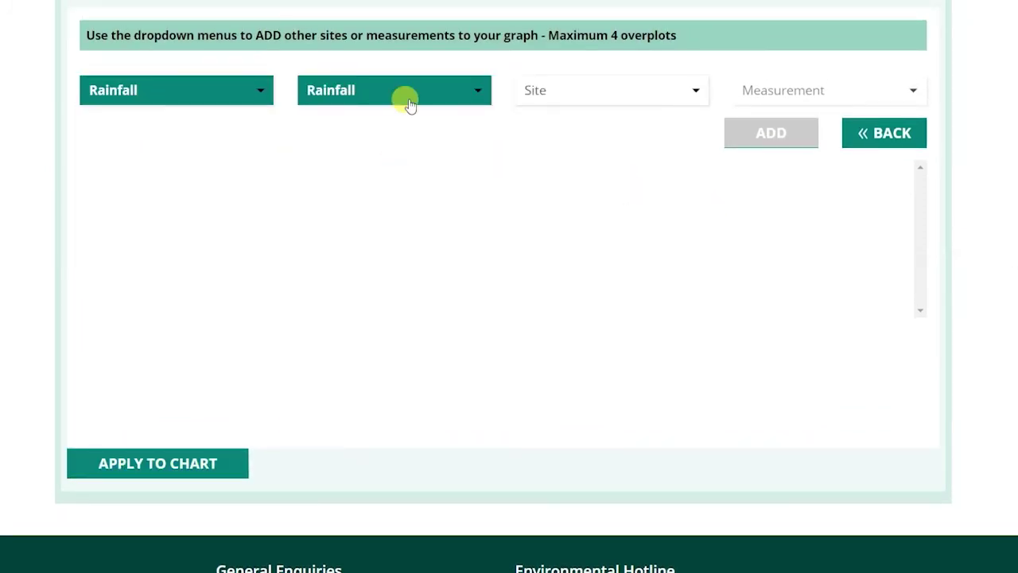
click(595, 88)
click(585, 249)
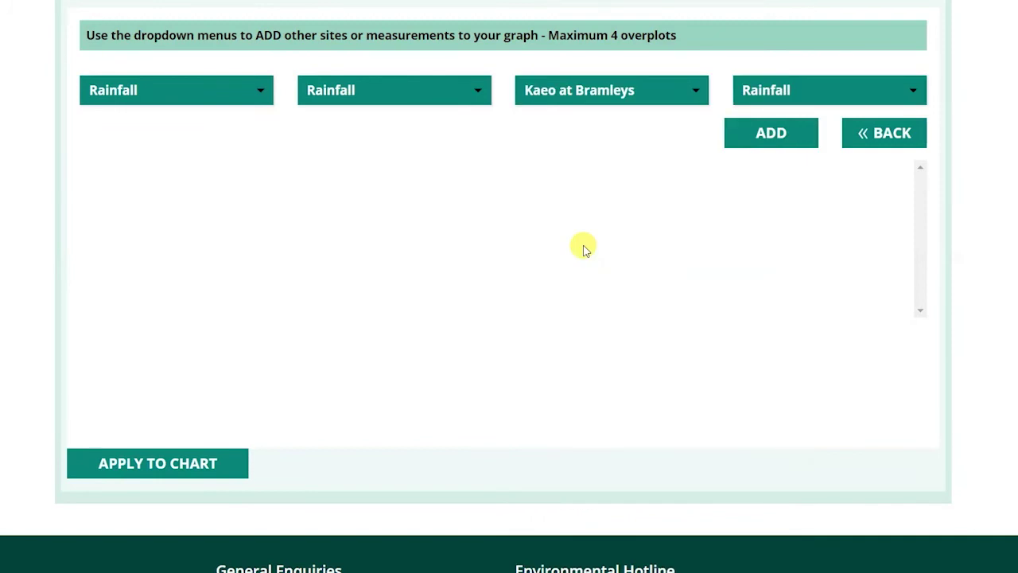
click(775, 137)
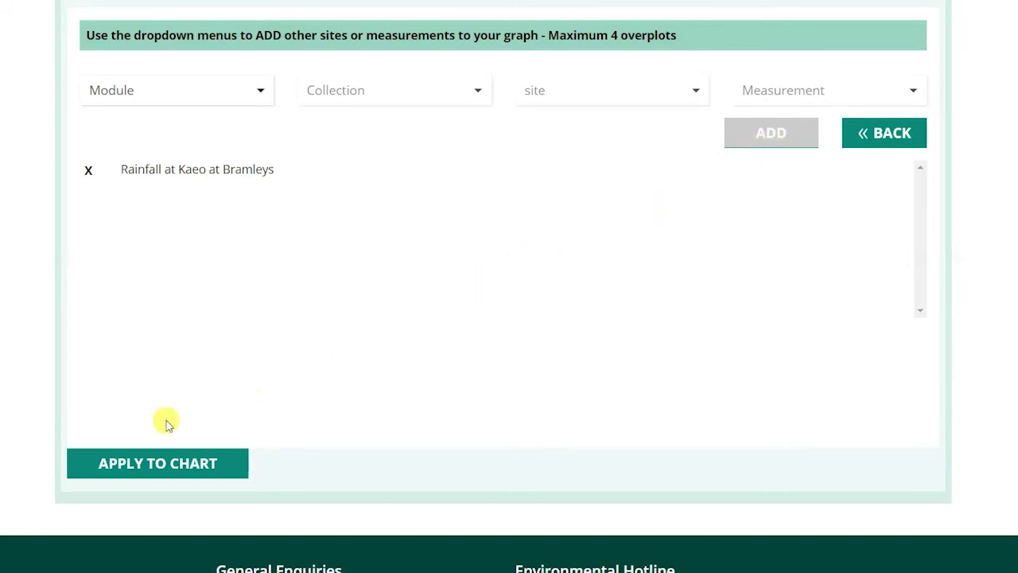
click(102, 461)
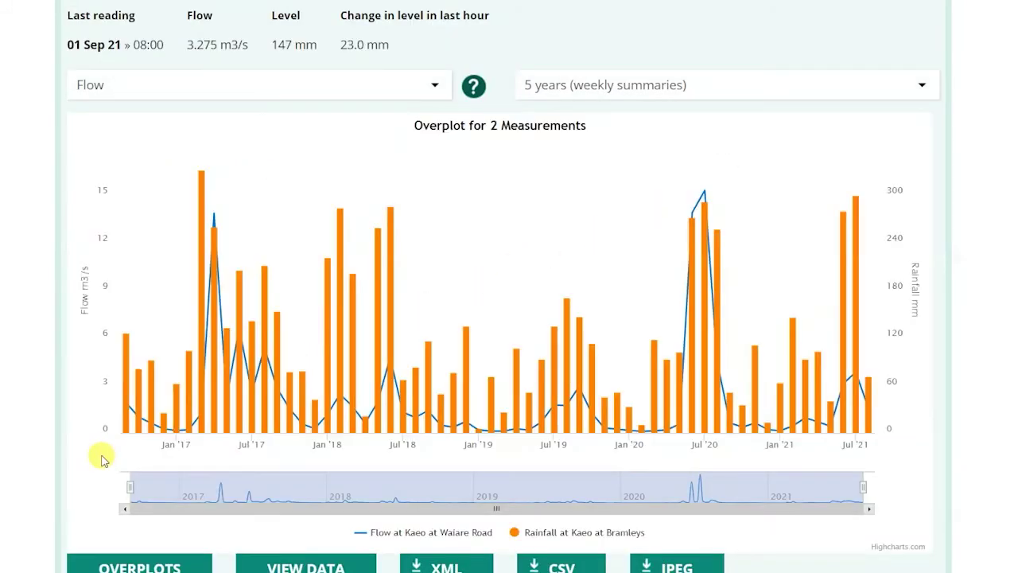
- Delete the Rainfall at Kaeo at Bramleys overplot and return to the flow chart
scroll(100, 445, down, 1)
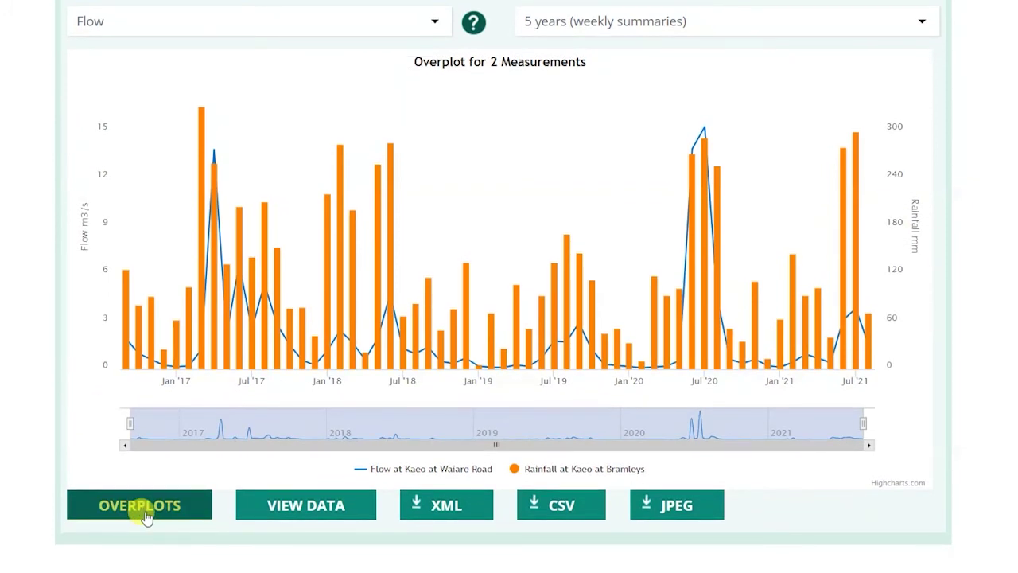
click(145, 510)
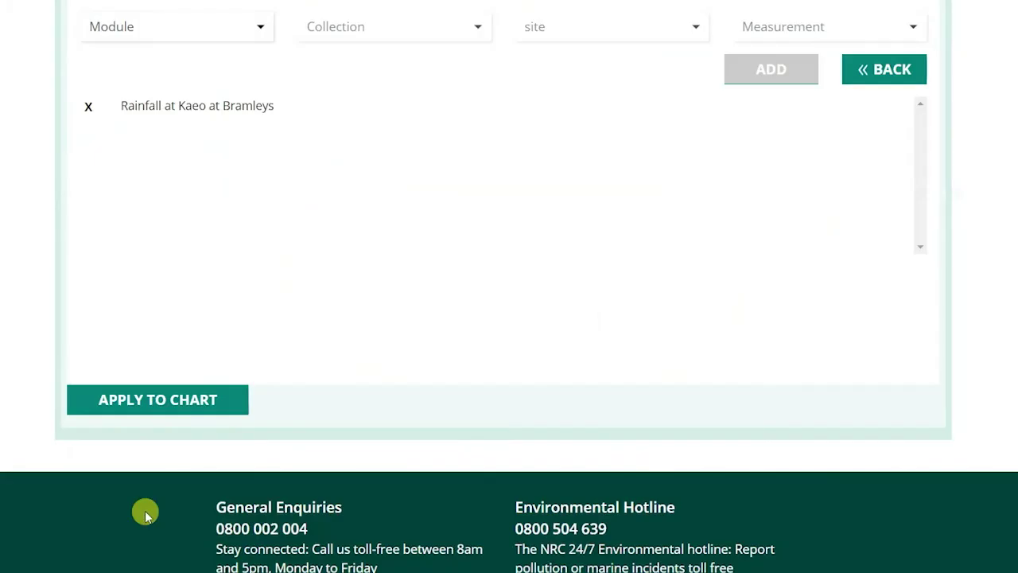
click(89, 108)
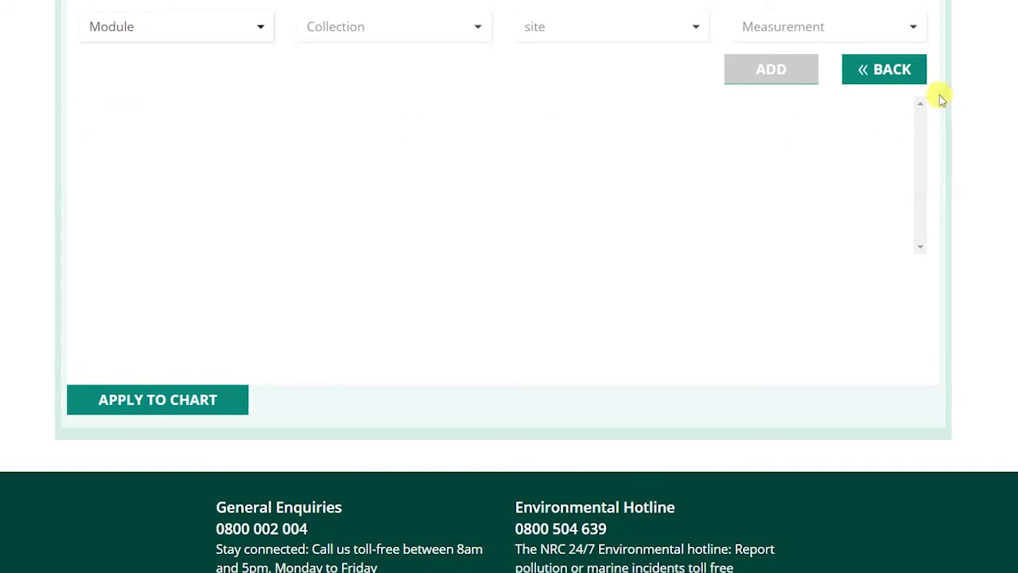
click(887, 69)
scroll(509, 286, up, 10)
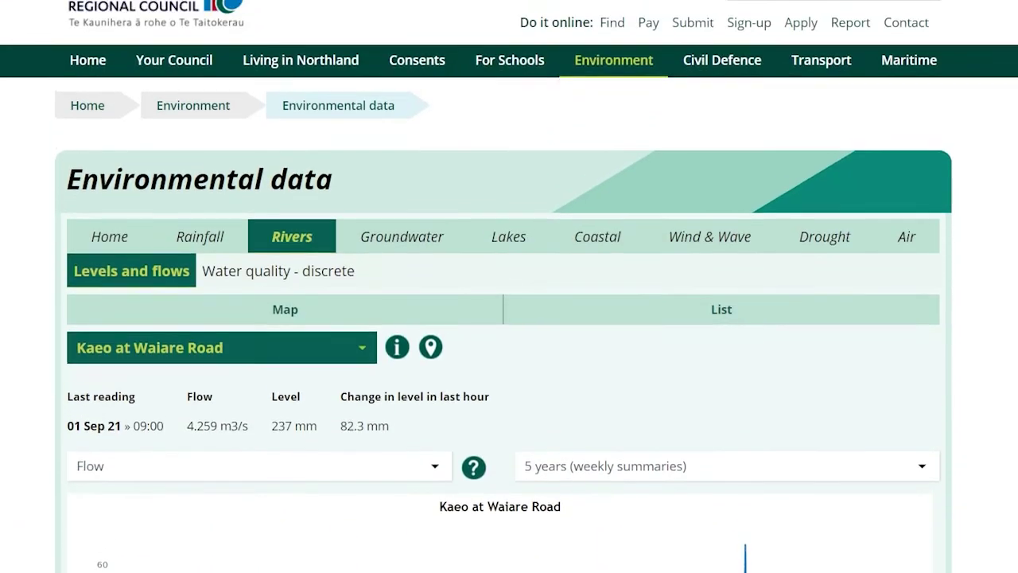